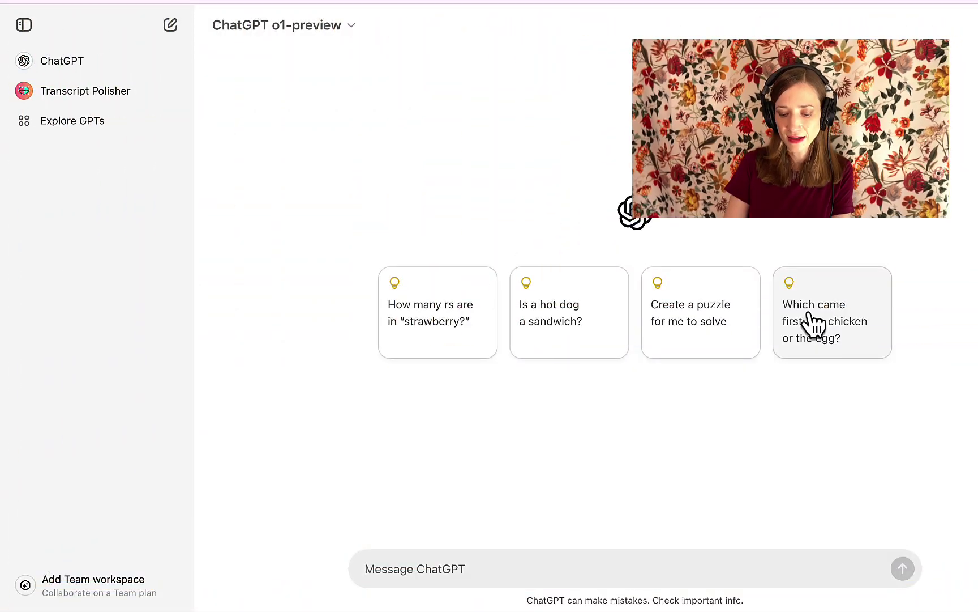
Step: Switch the model to GPT-4o and submit the prompt "Poem about bananas in the style of John Milton"
left_click(323, 26)
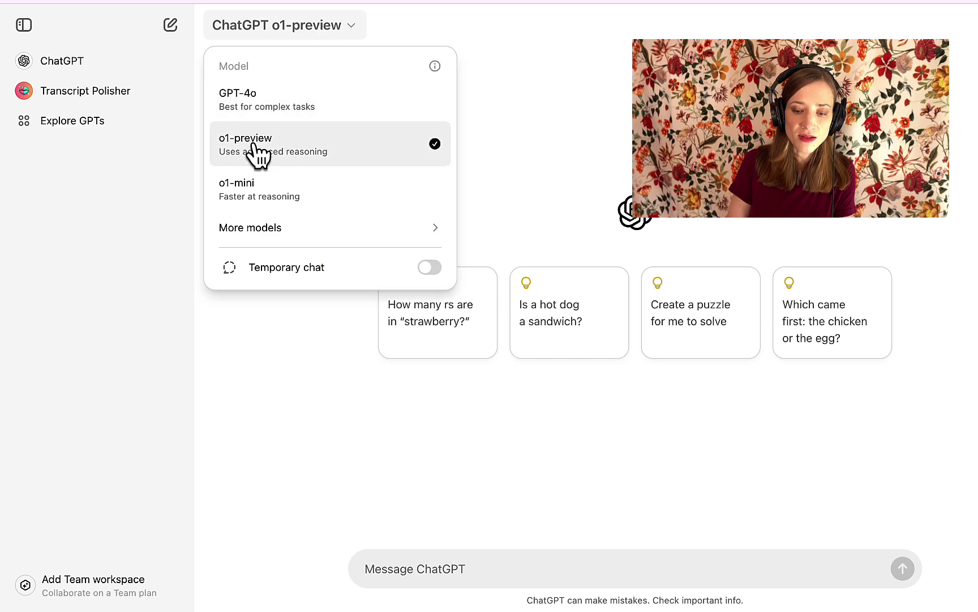
left_click(278, 98)
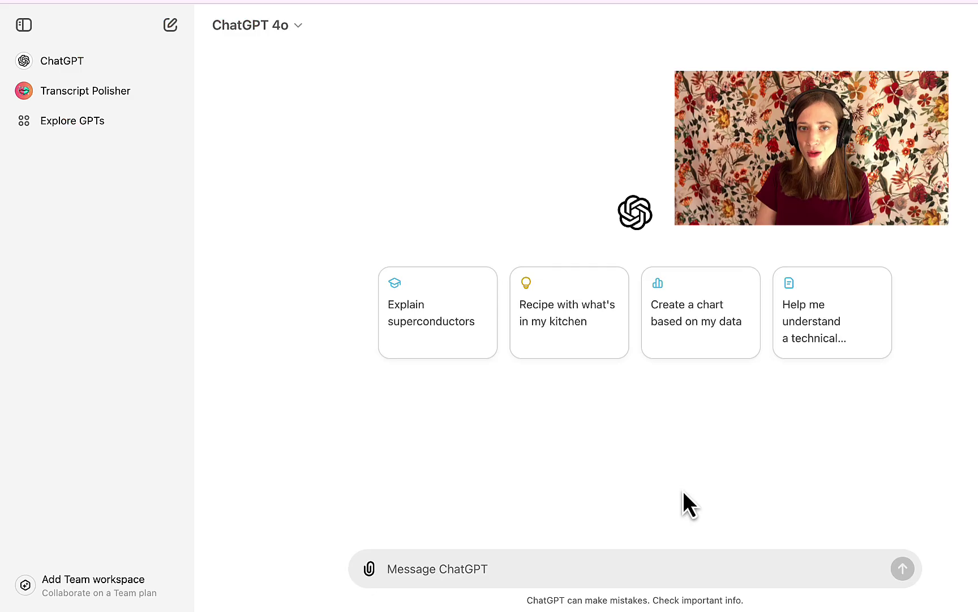
type("P")
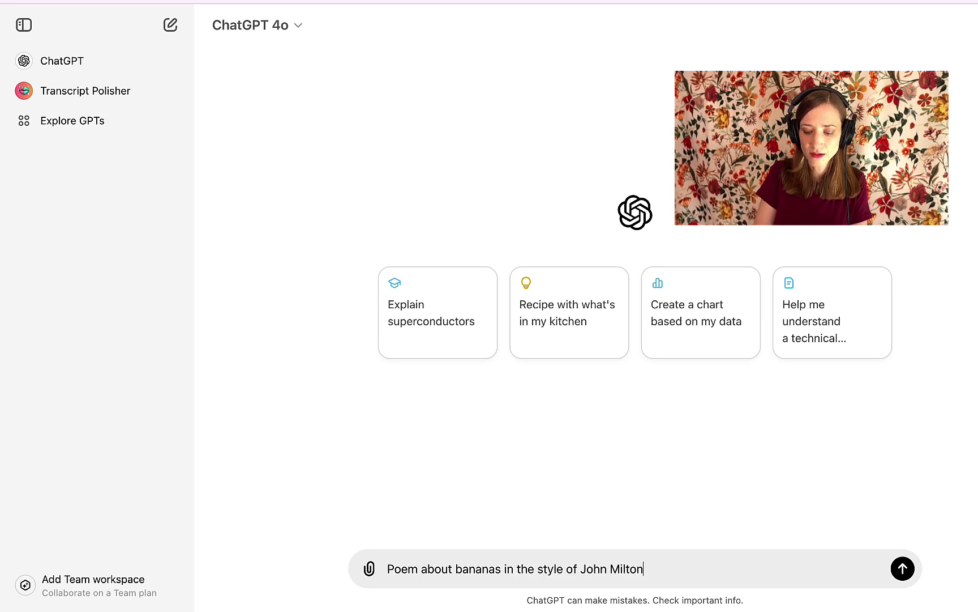
key("Return")
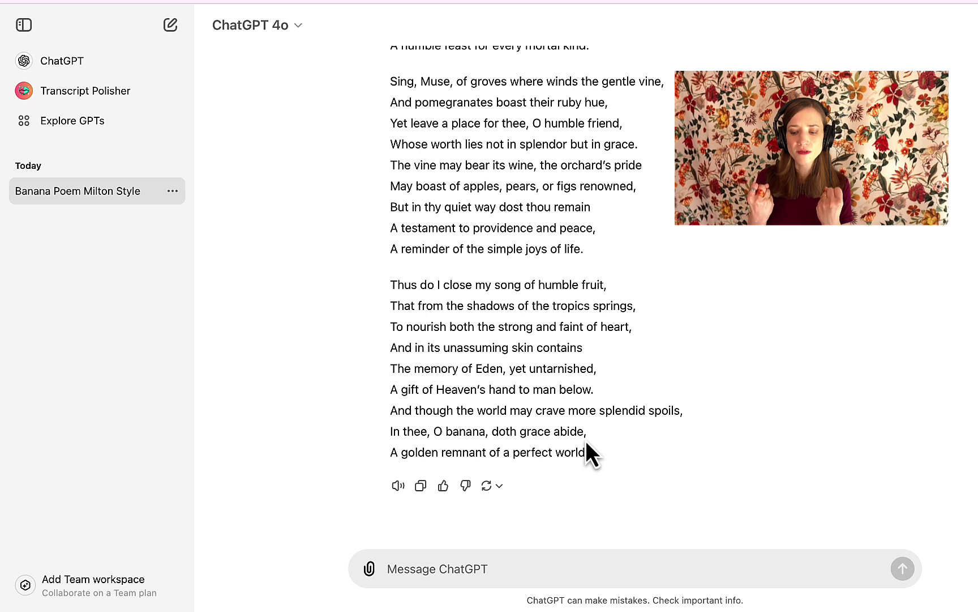
Step: Ask the follow-up question "When was John Milton born?" in the same chat
left_click(606, 552)
type("When was Jo")
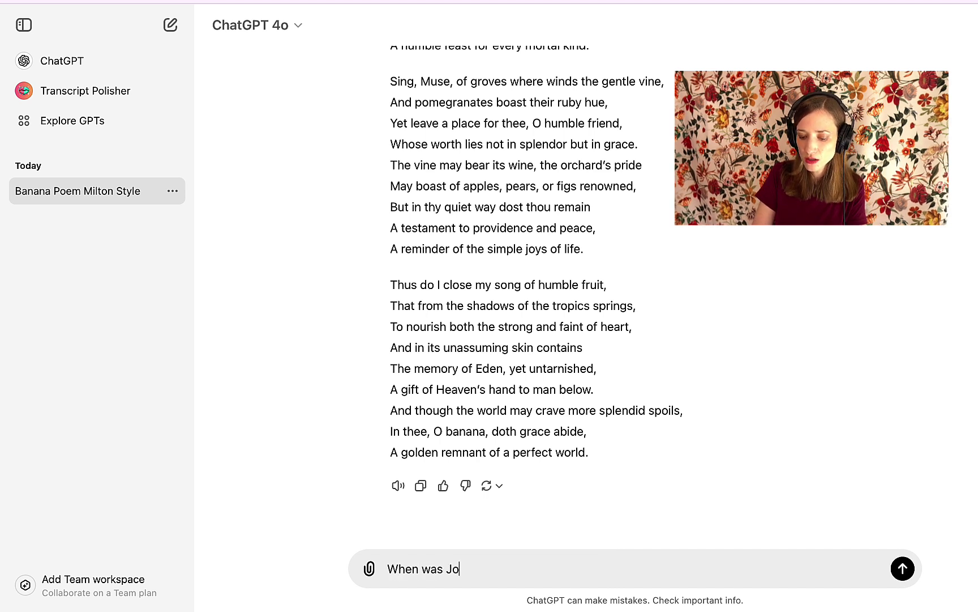
type("hn Milton")
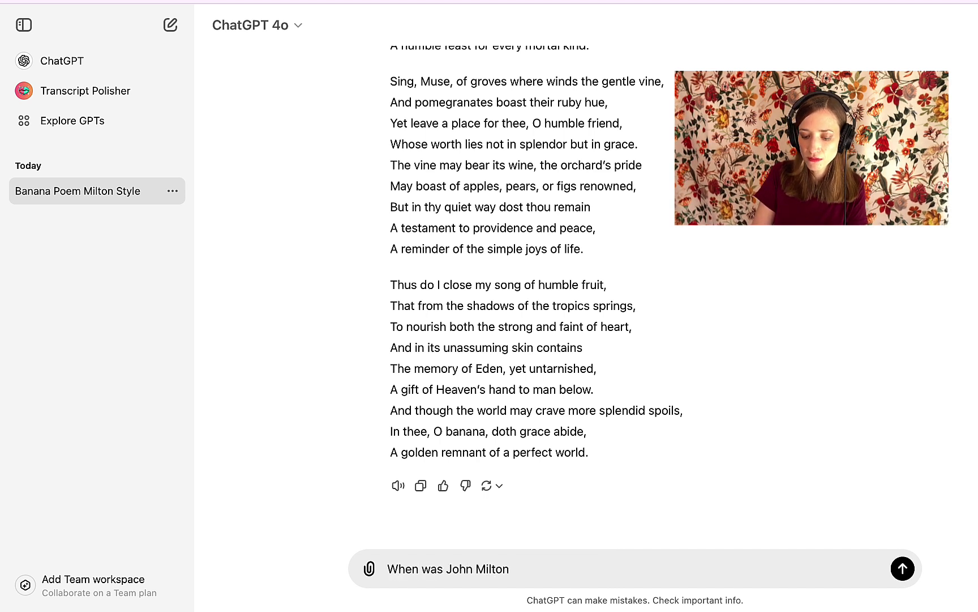
type(" born?")
key("Return")
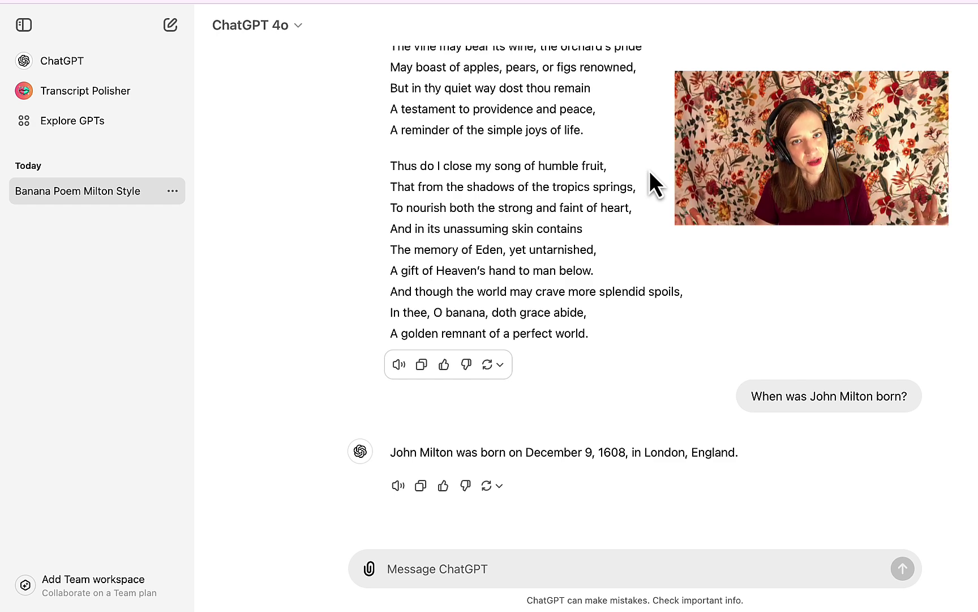
left_click_drag(561, 342, 367, 365)
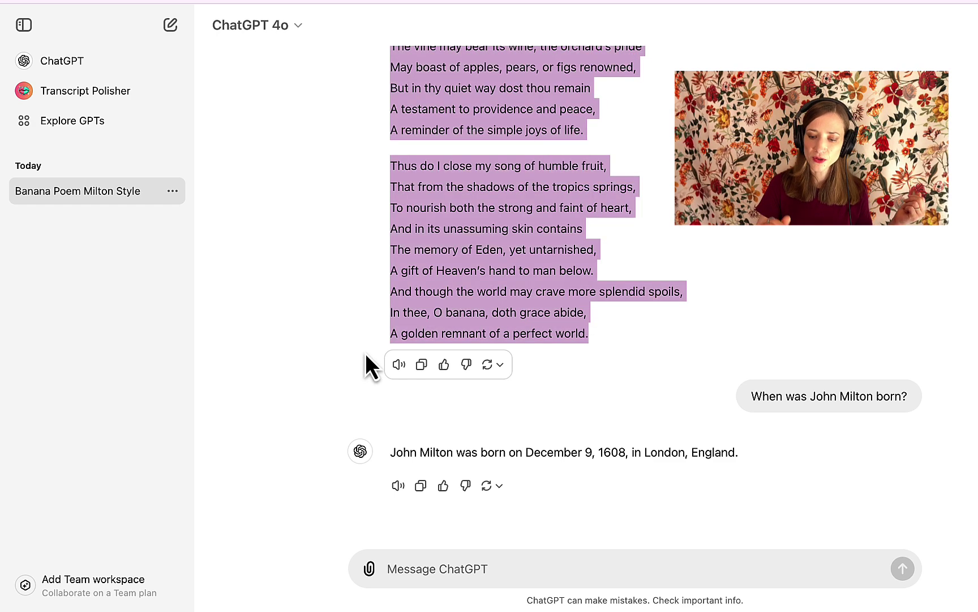
left_click(620, 318)
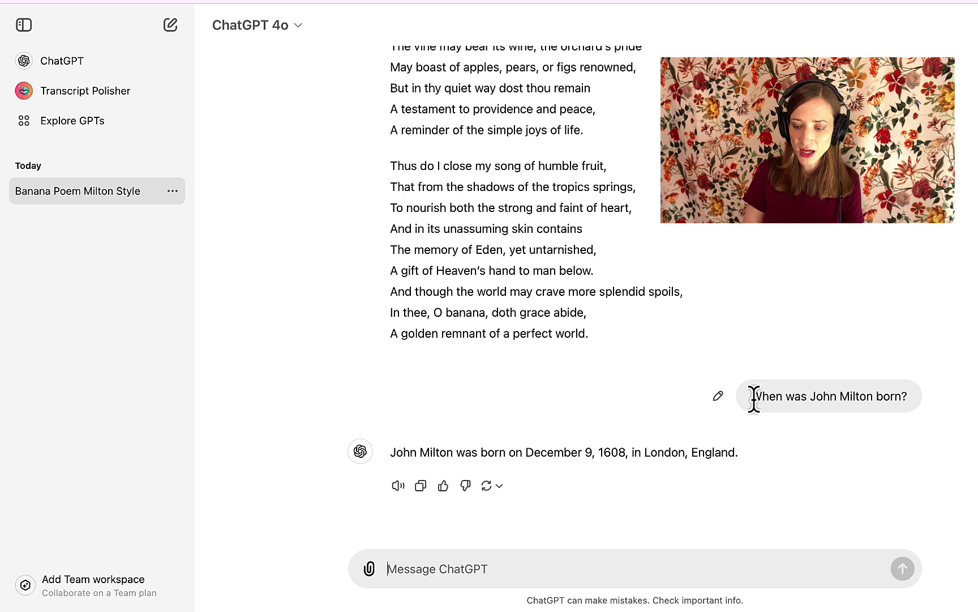
Step: Reuse the previous question with the first name changed, asking "When was Joanna Milton born?"
left_click_drag(753, 399, 907, 403)
key("super+c")
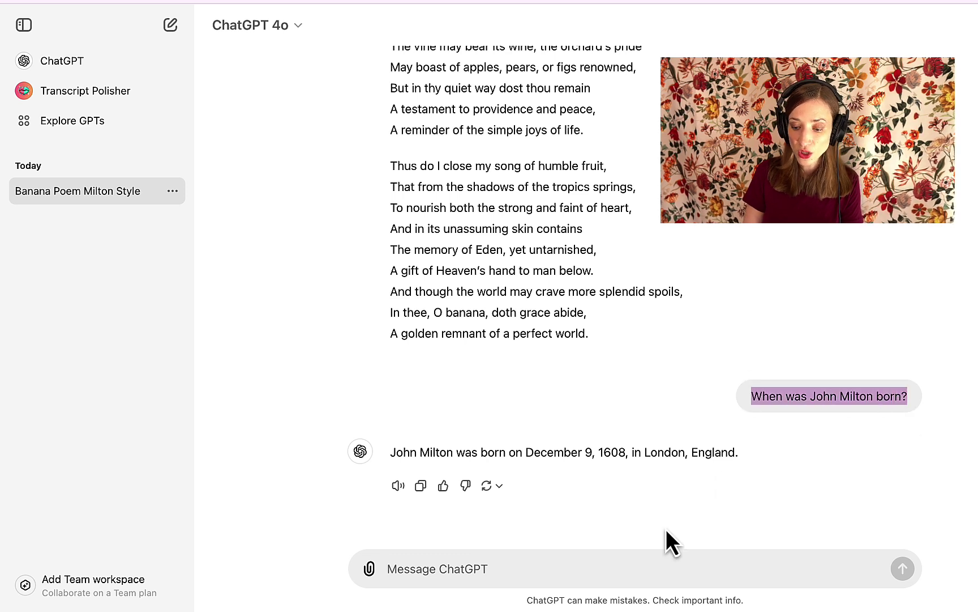
left_click(649, 567)
key("super+v")
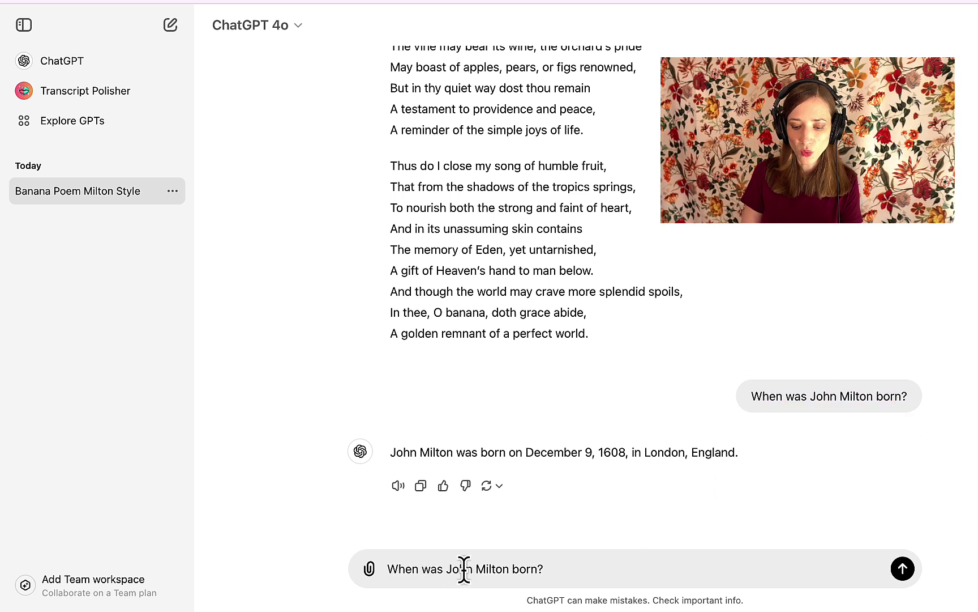
left_click(467, 568)
key("BackSpace")
type("o")
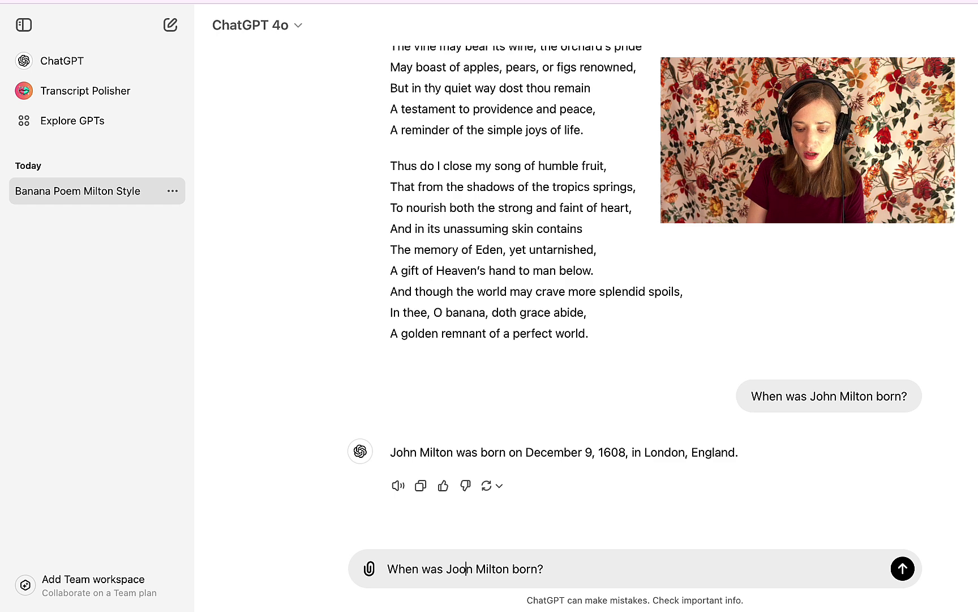
key("BackSpace")
key("Right")
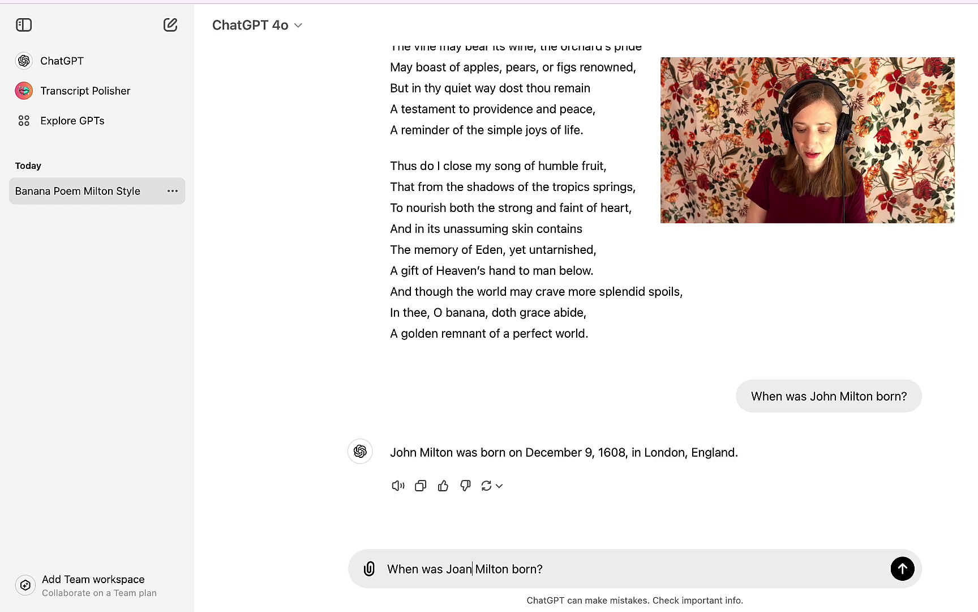
type("na")
key("Return")
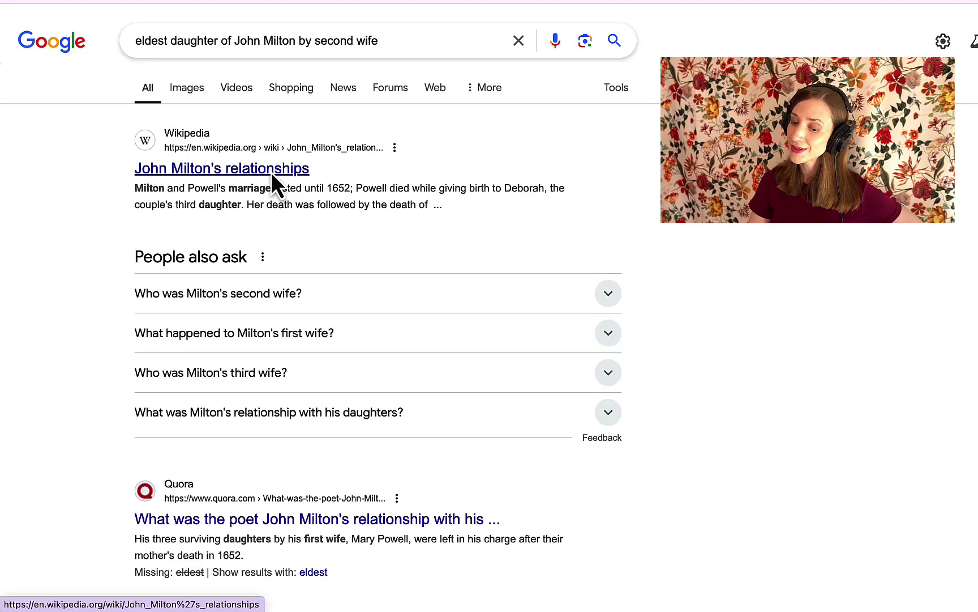
Step: Open the Wikipedia article on John Milton's relationships and check the "Later wives" section for his marriage to Katherine Woodcock
left_click(277, 170)
scroll(569, 380, "down", 5)
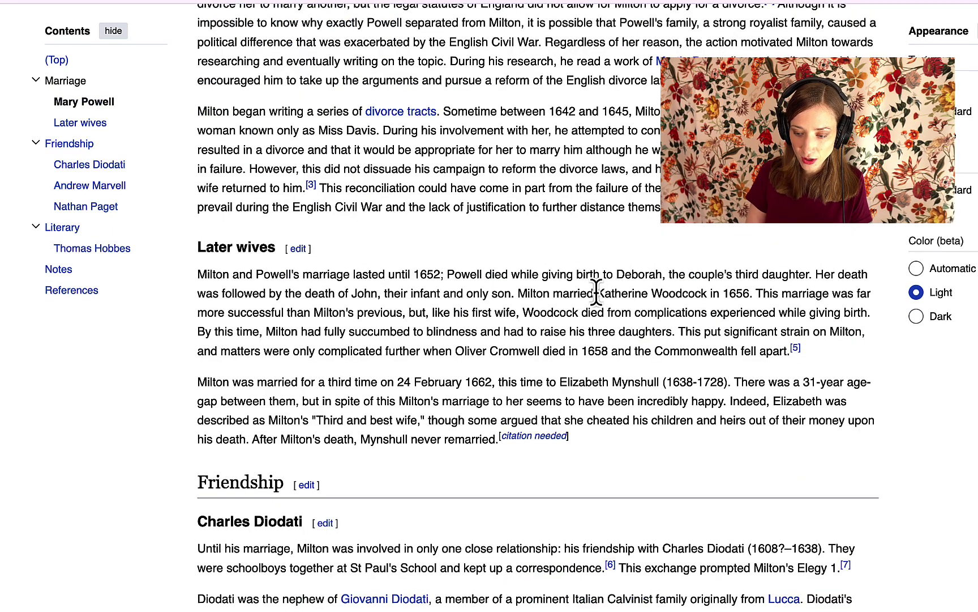
left_click_drag(597, 293, 747, 293)
left_click(499, 326)
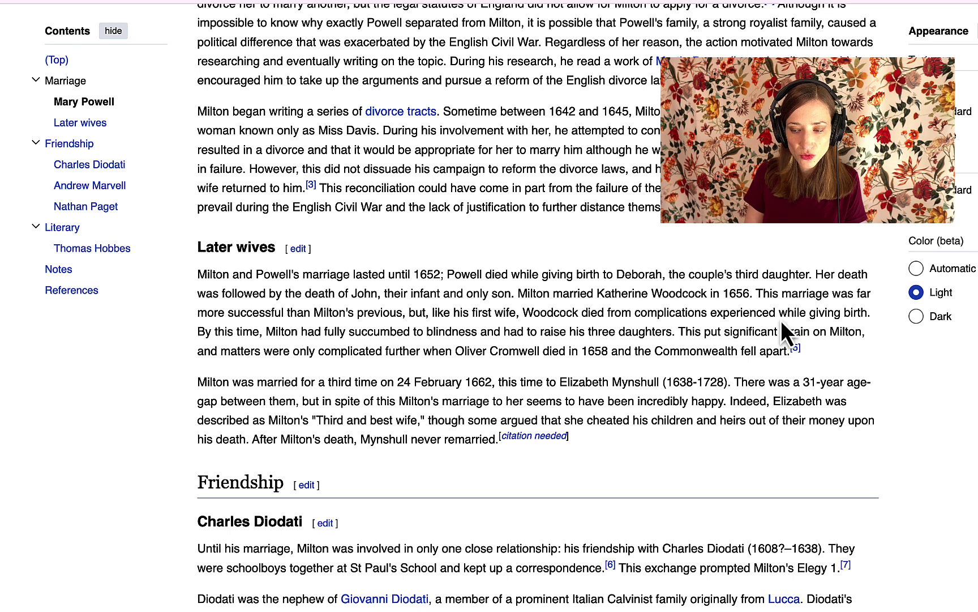
Step: Switch back to ChatGPT and re-examine the answer's statement about Joanna Milton
key("super+Tab")
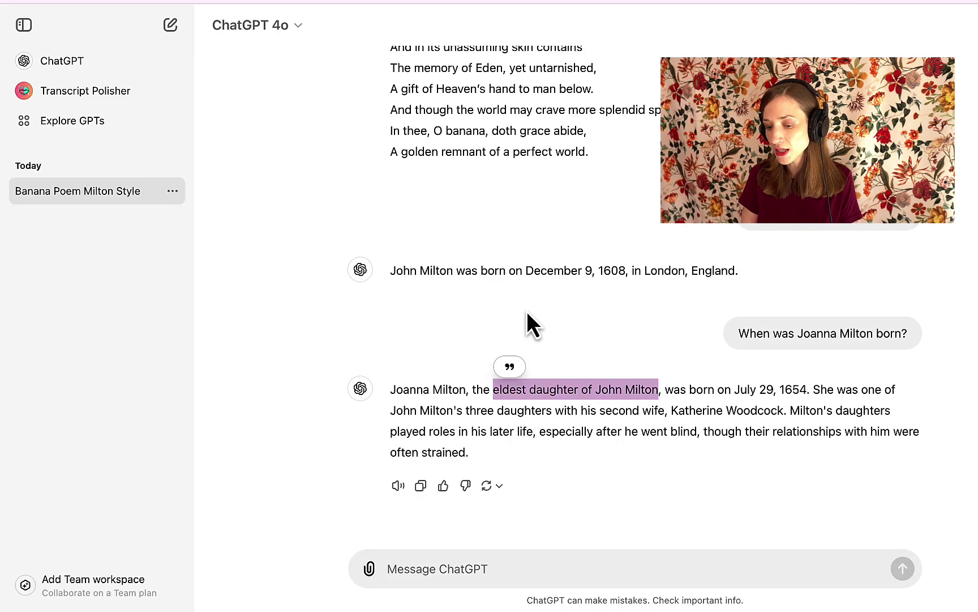
left_click_drag(391, 389, 466, 389)
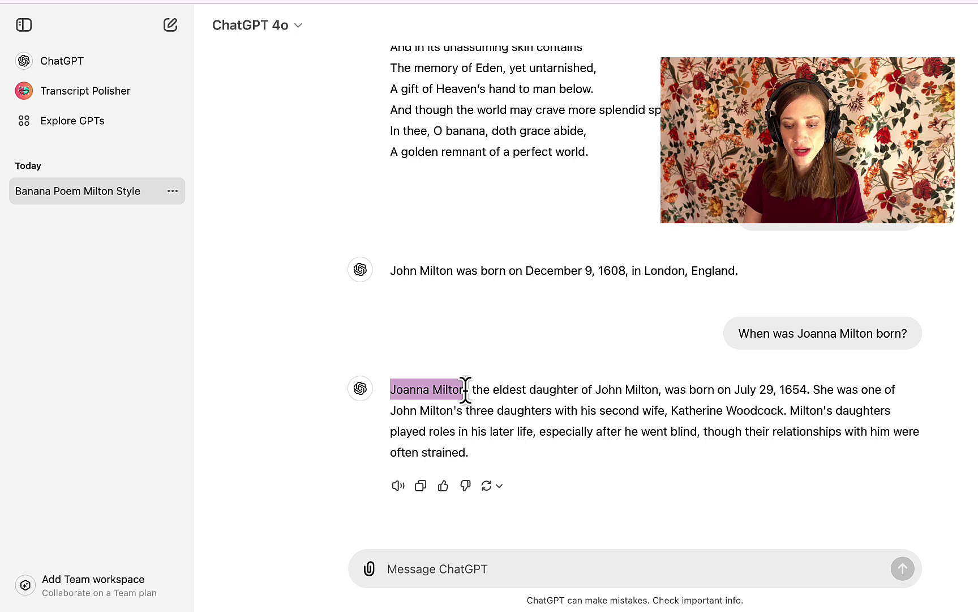
left_click(472, 454)
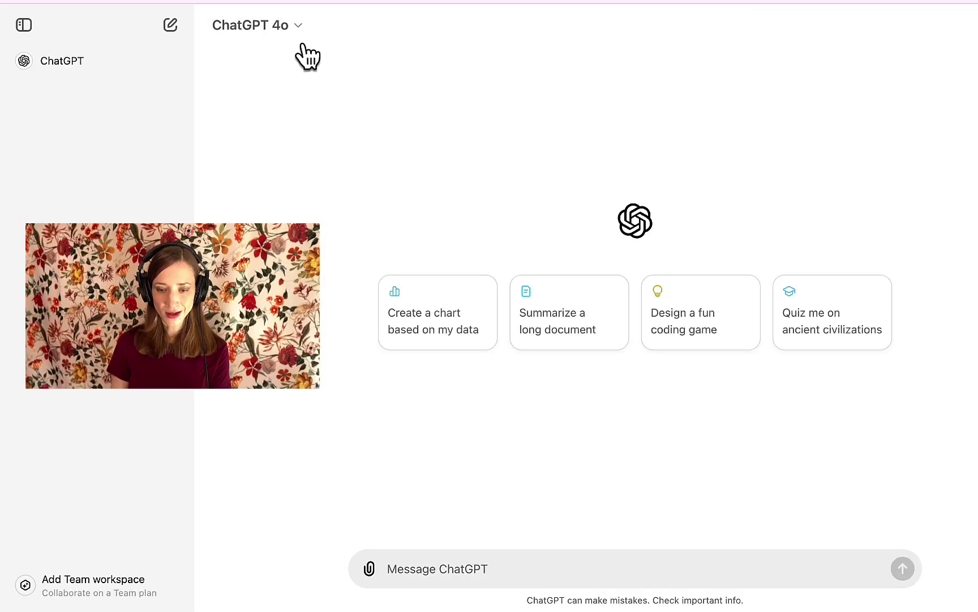
Step: Select the o1-preview model for the new chat and submit "Please write an epic poem about bananas in the style of John Milton."
left_click(286, 35)
left_click(295, 150)
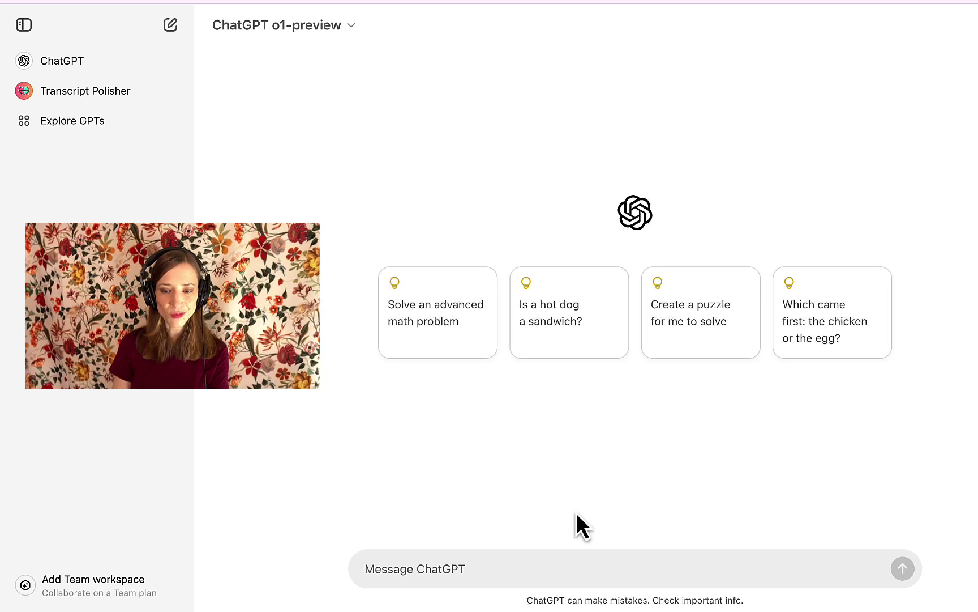
left_click(547, 568)
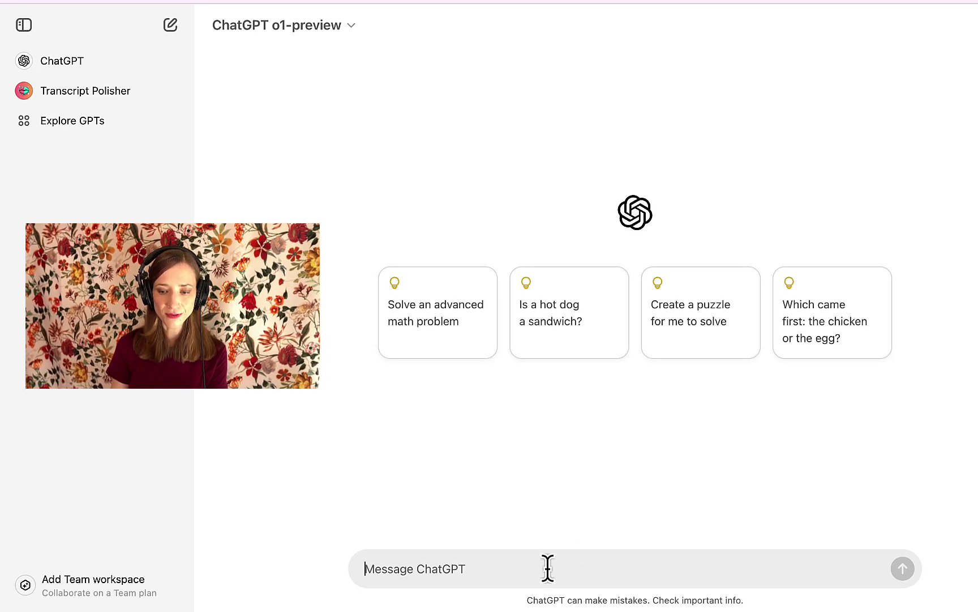
type("Please write an epic poem about bananas in the style of John Milton.")
key("Return")
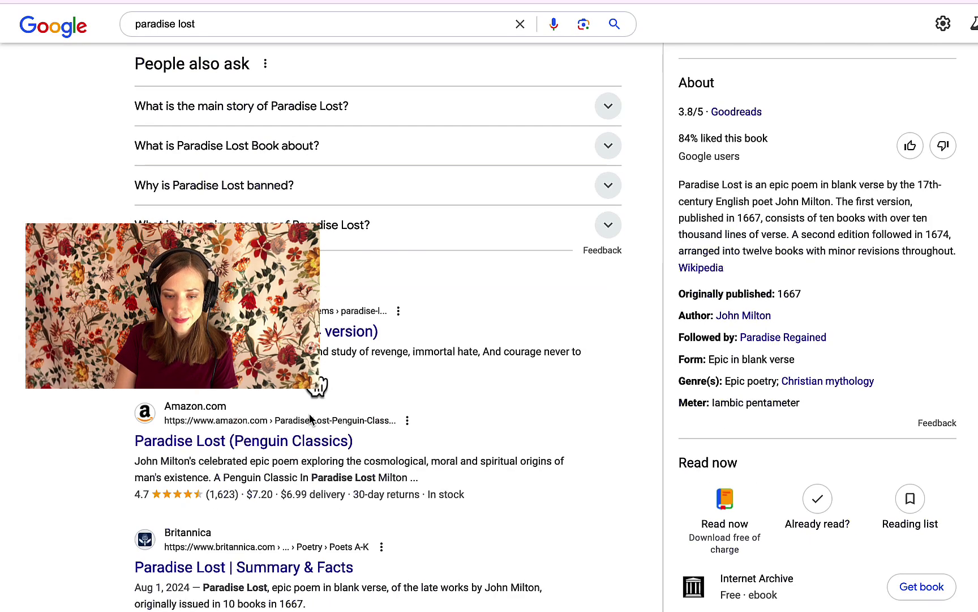
Step: Open the Poetry Foundation text of Paradise Lost from the Google results and skim through the poem's length and verse style
left_click(313, 334)
scroll(340, 368, "down", 20)
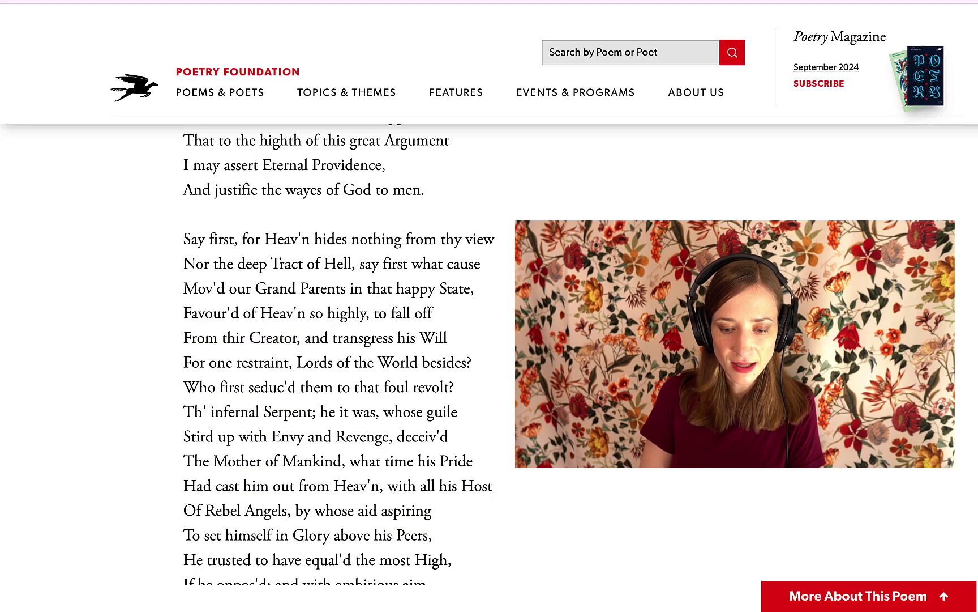
scroll(339, 368, "down", 20)
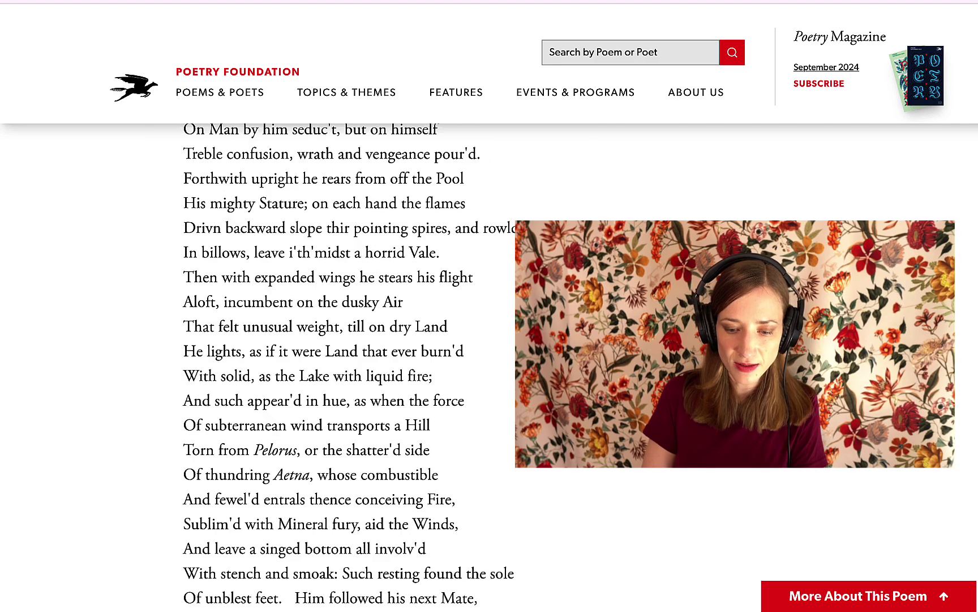
scroll(339, 368, "down", 20)
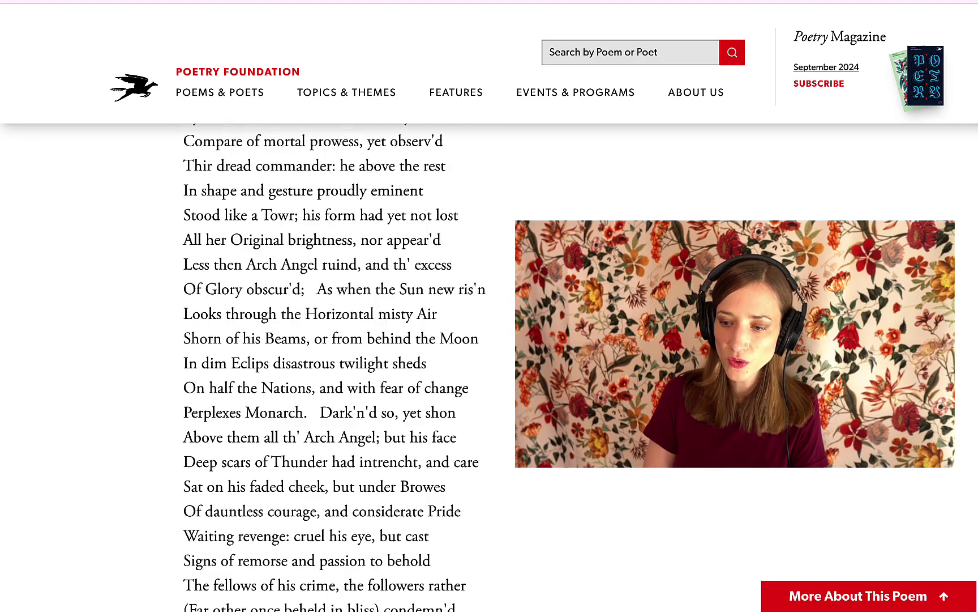
scroll(340, 368, "up", 20)
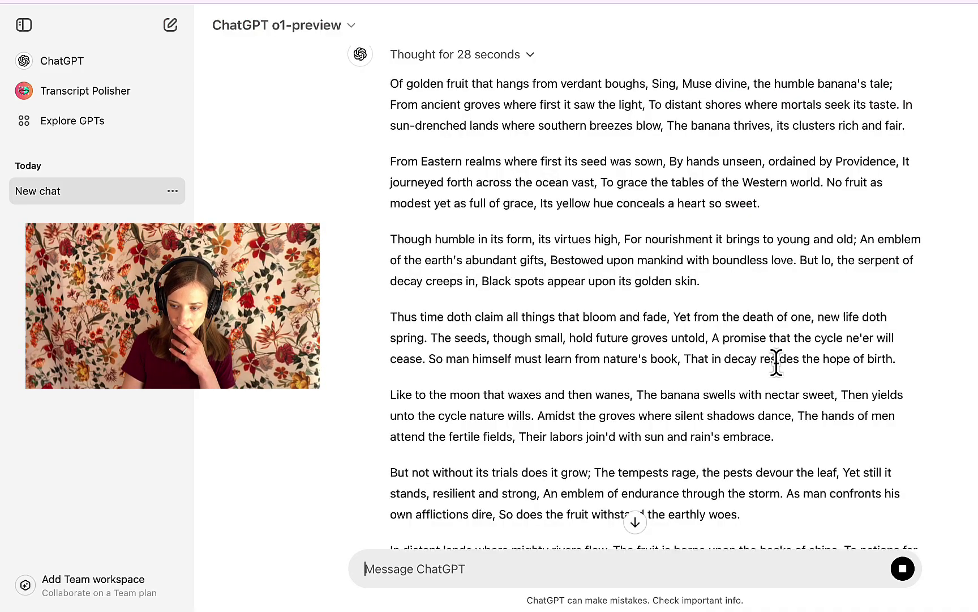
Step: Read through the banana poem generated by o1-preview, highlighting its closing line "And in thy journey see our own reflected."
scroll(776, 362, "up", 3)
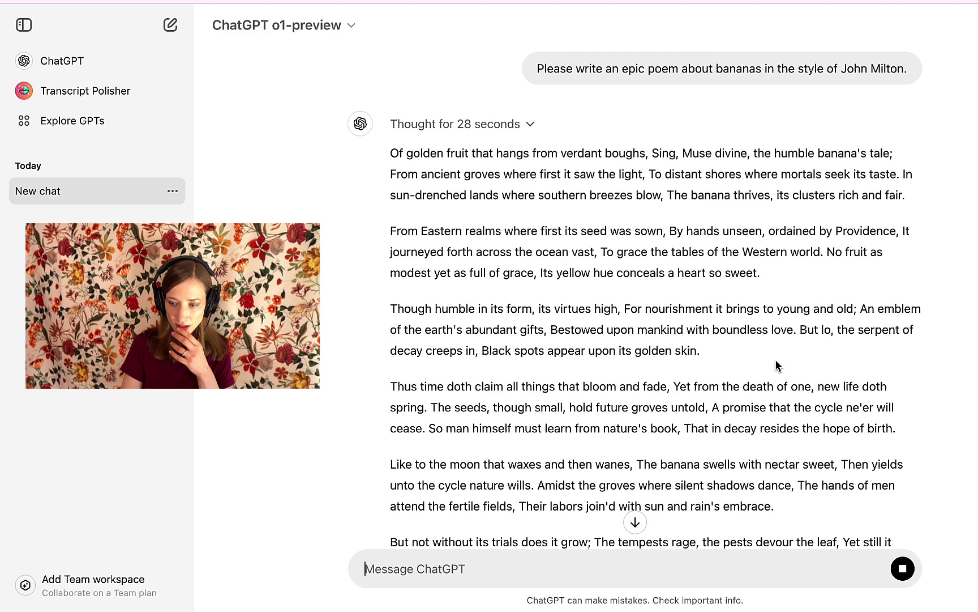
scroll(776, 362, "down", 1)
scroll(776, 362, "down", 2)
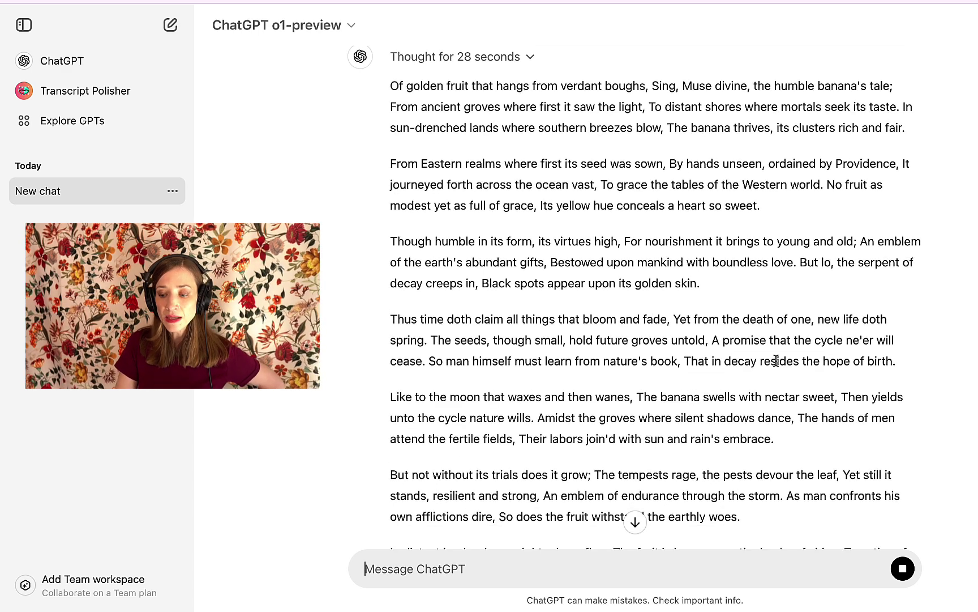
scroll(776, 360, "down", 8)
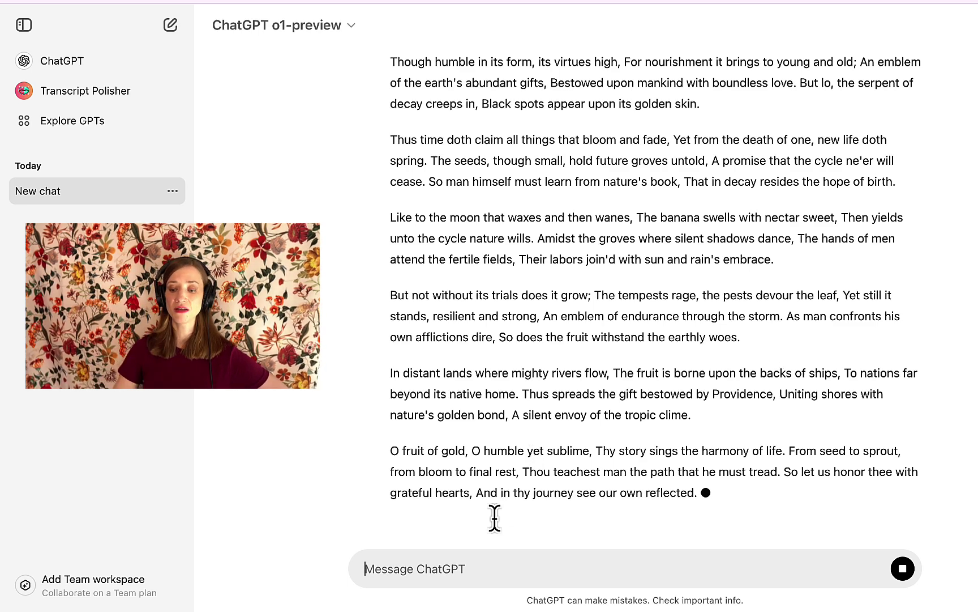
left_click_drag(476, 492, 679, 508)
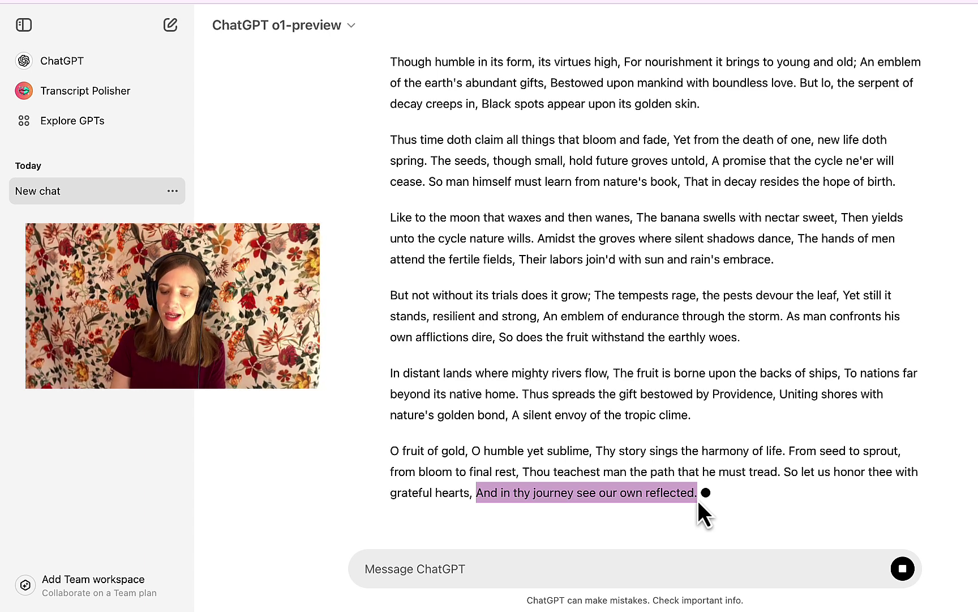
Step: Ask o1-preview the follow-up question "When was John Milton born?"
left_click(587, 575)
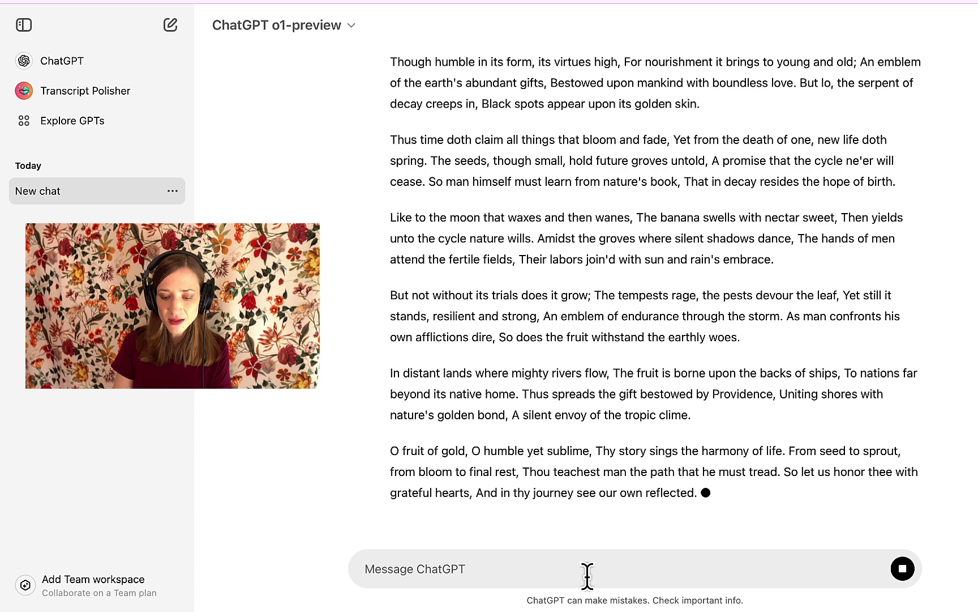
type("When was John Milton born?")
key("Return")
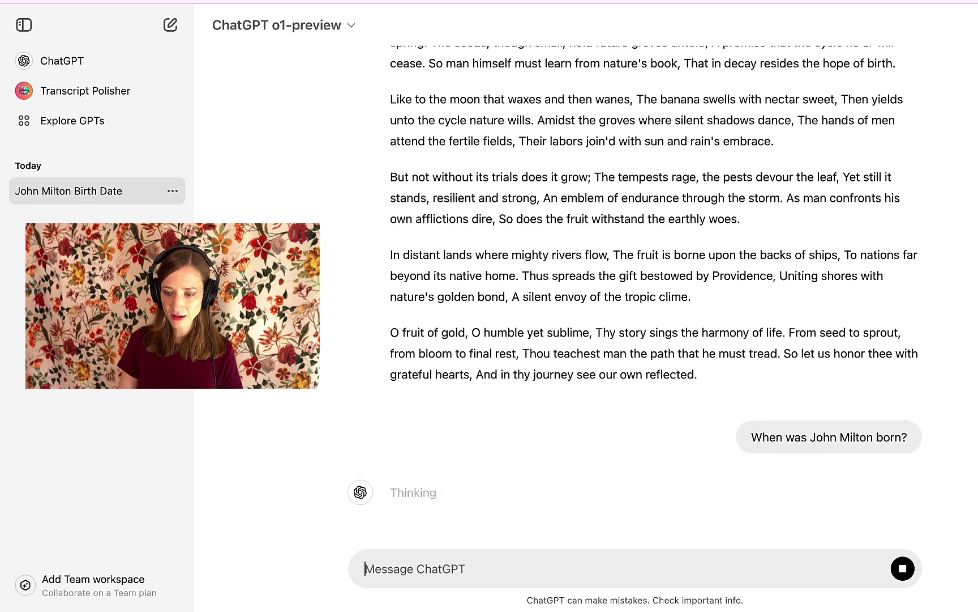
Step: Ask o1-preview the follow-up question "When was Joanna Milton born?"
scroll(498, 441, "up", 7)
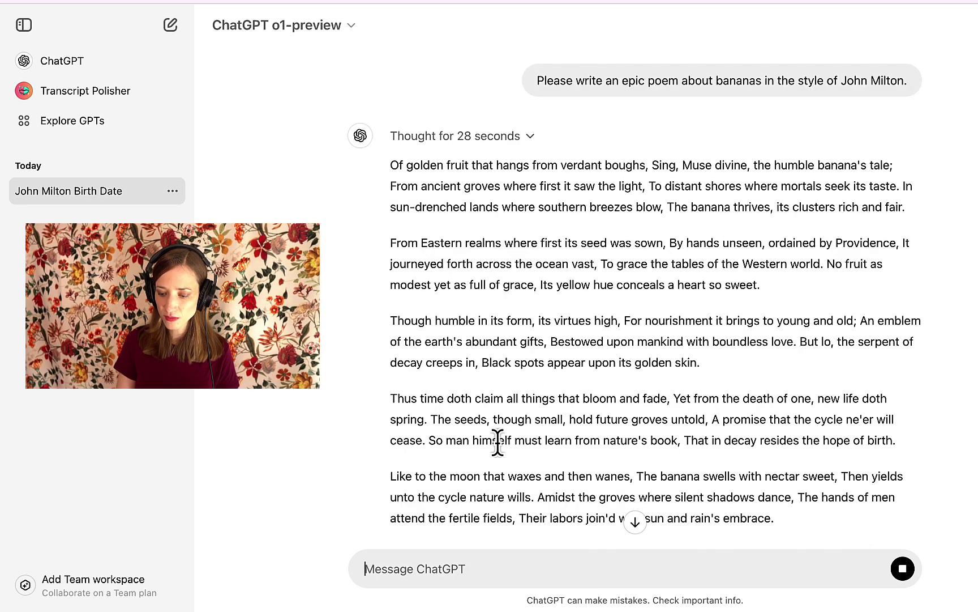
scroll(498, 441, "down", 7)
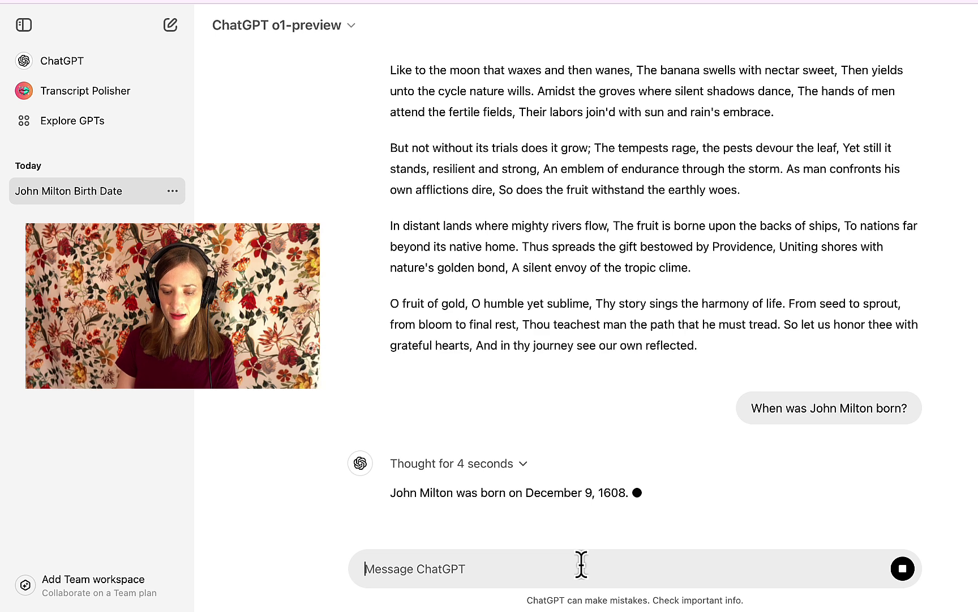
type("When was Joanna Milton born?")
key("Return")
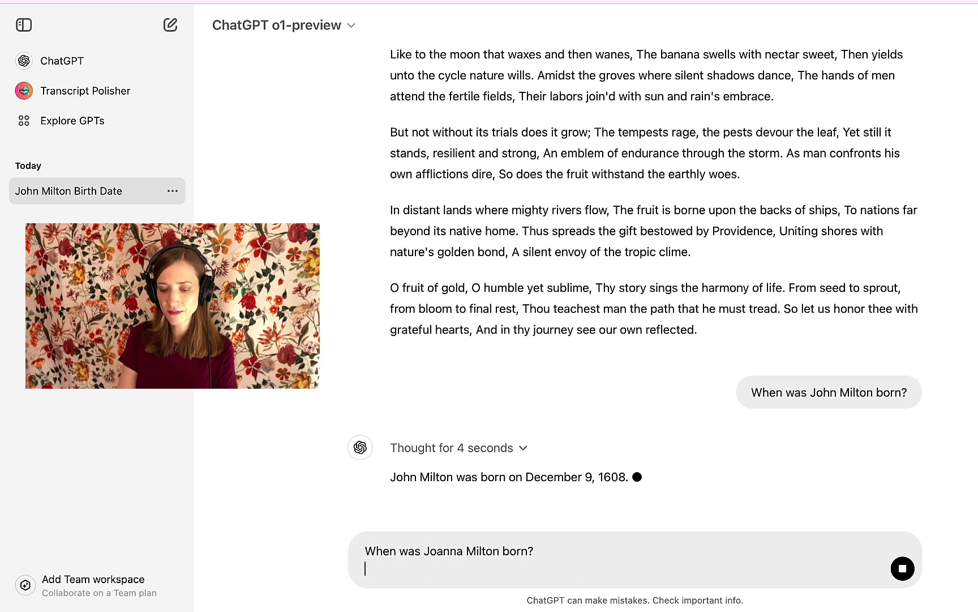
key("BackSpace")
key("Return")
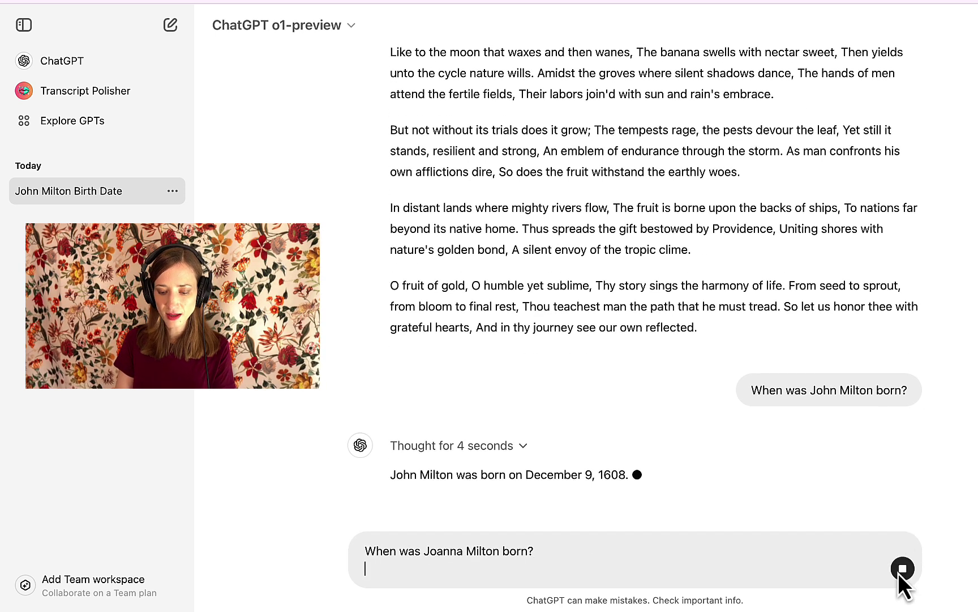
key("BackSpace")
key("super+a")
key("BackSpace")
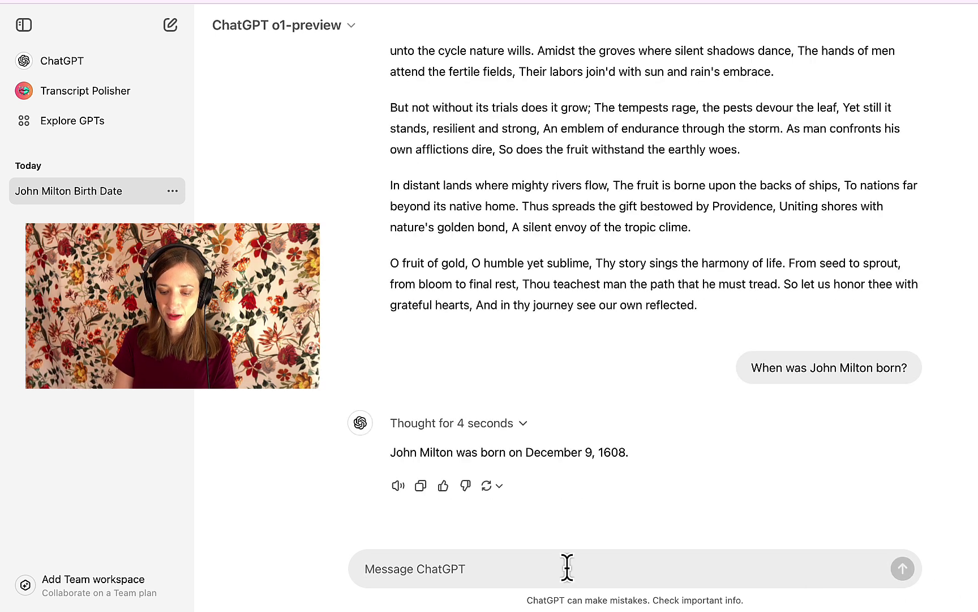
key("super+z")
key("Return")
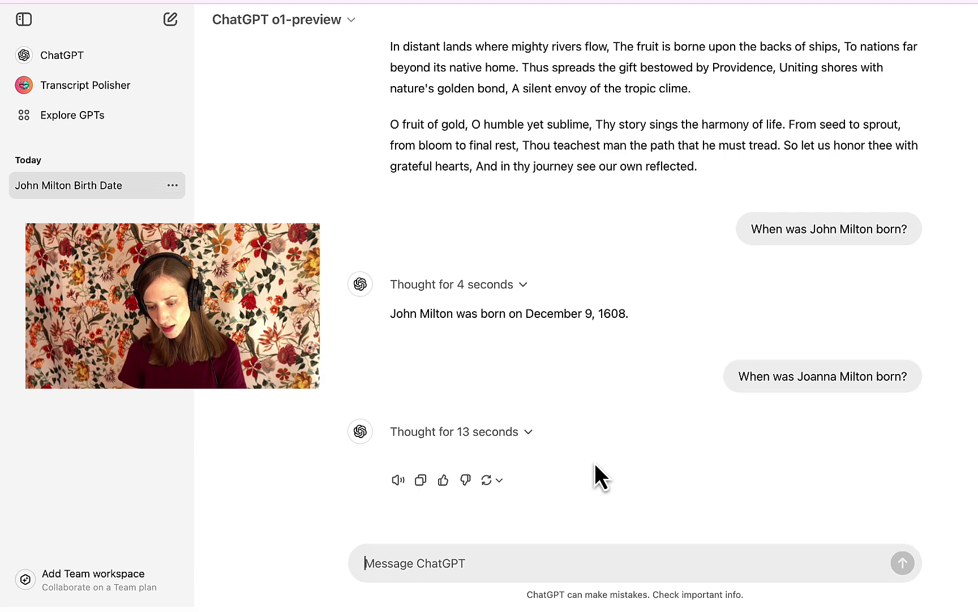
left_click(496, 437)
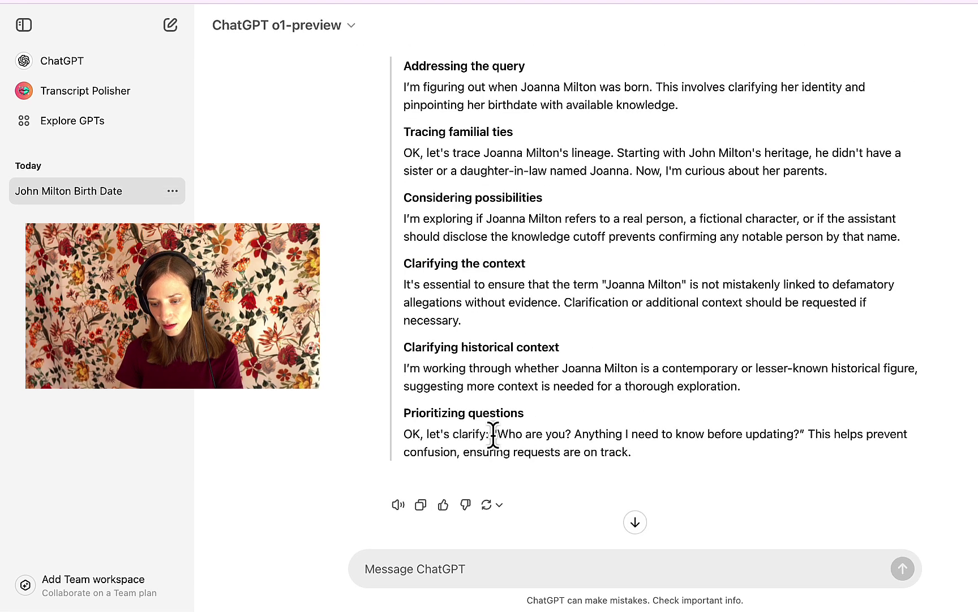
scroll(493, 436, "up", 5)
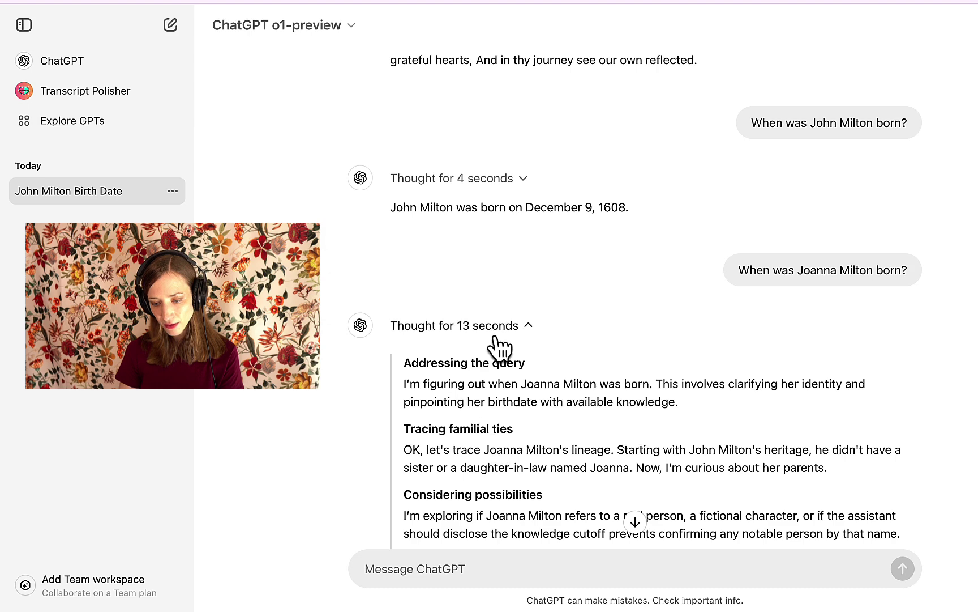
left_click(502, 328)
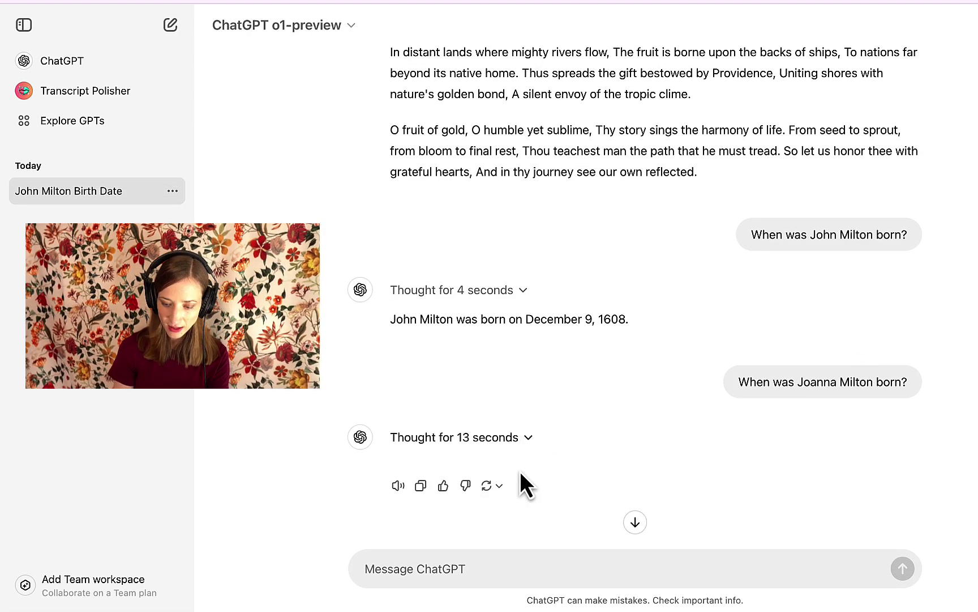
left_click(635, 521)
left_click(490, 485)
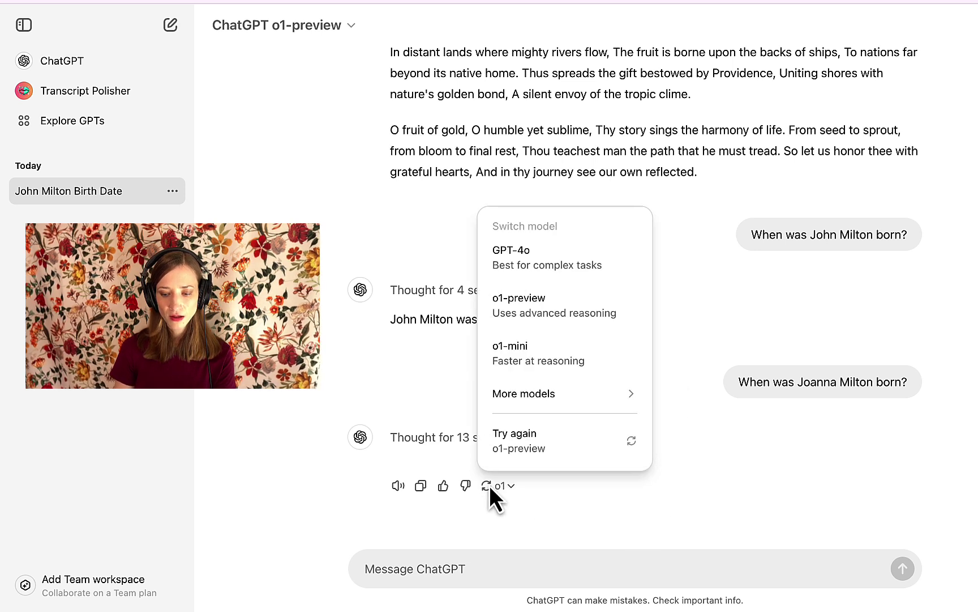
left_click(589, 503)
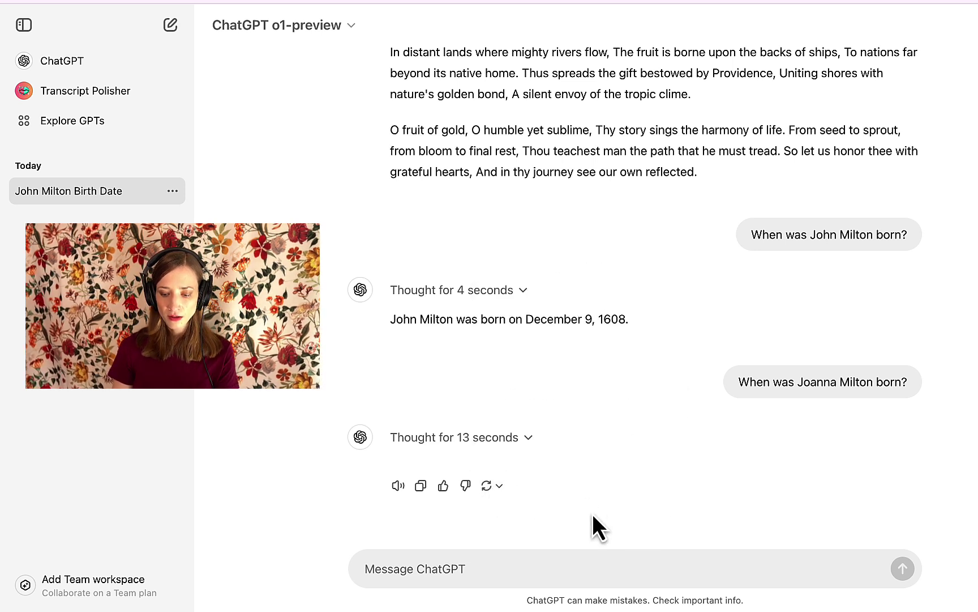
left_click(552, 568)
type("When was Joanna Milton born?")
key("Return")
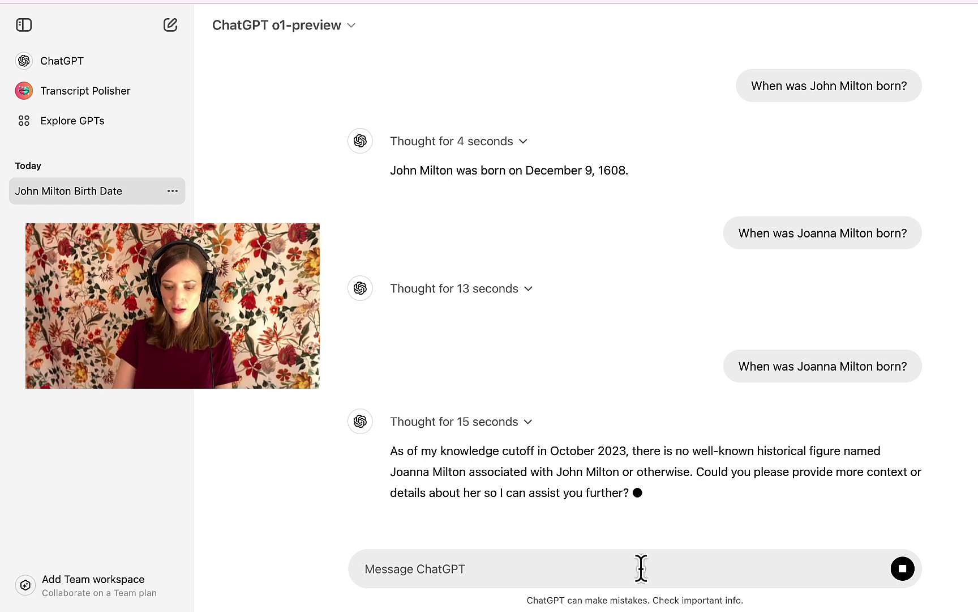
Step: Draft the follow-up message "Joanna Milton was John's sister. When was she born?"
type("joa")
key("BackSpace")
key("BackSpace")
key("BackSpace")
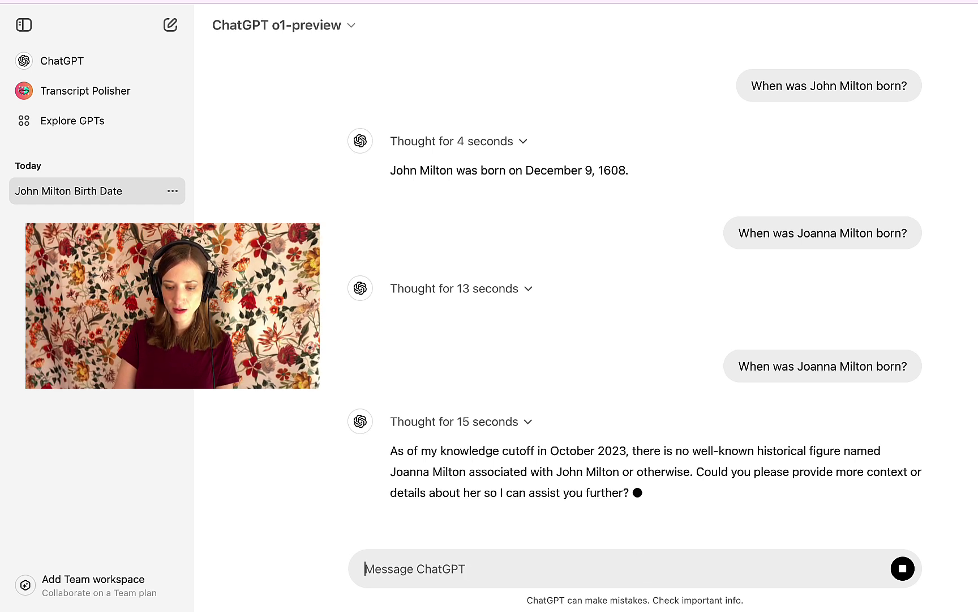
type("Joanna")
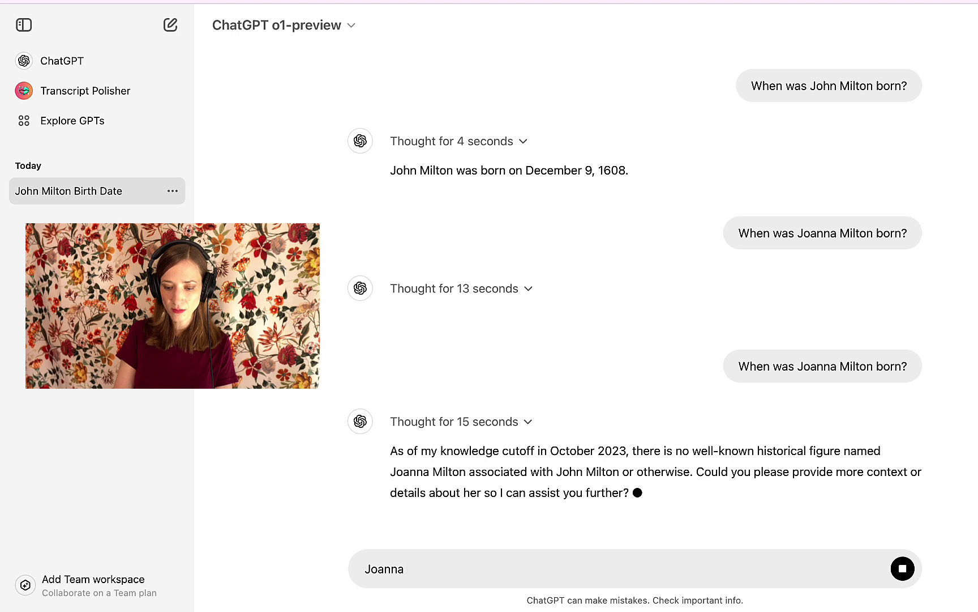
type(" Milton w")
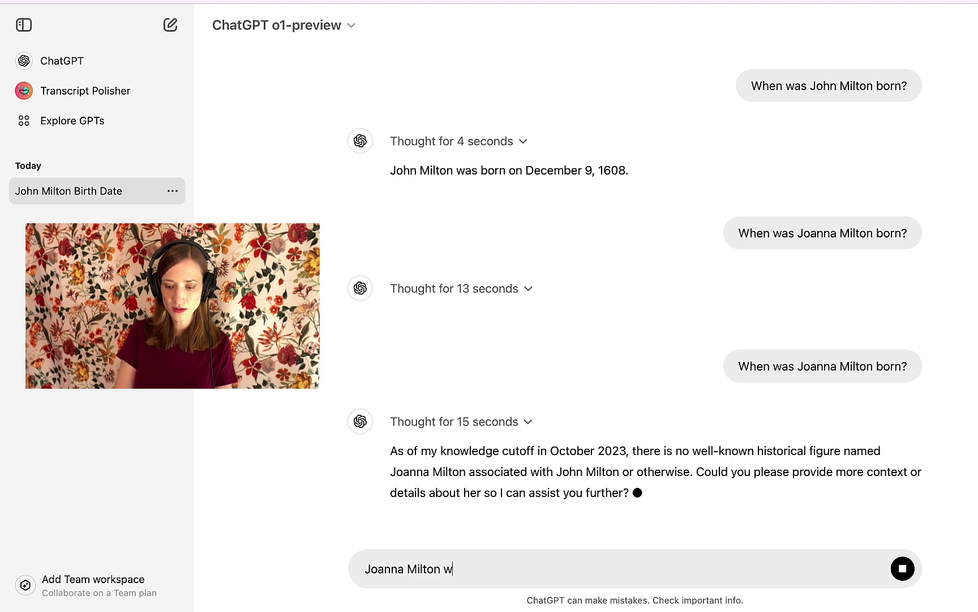
type("as John")
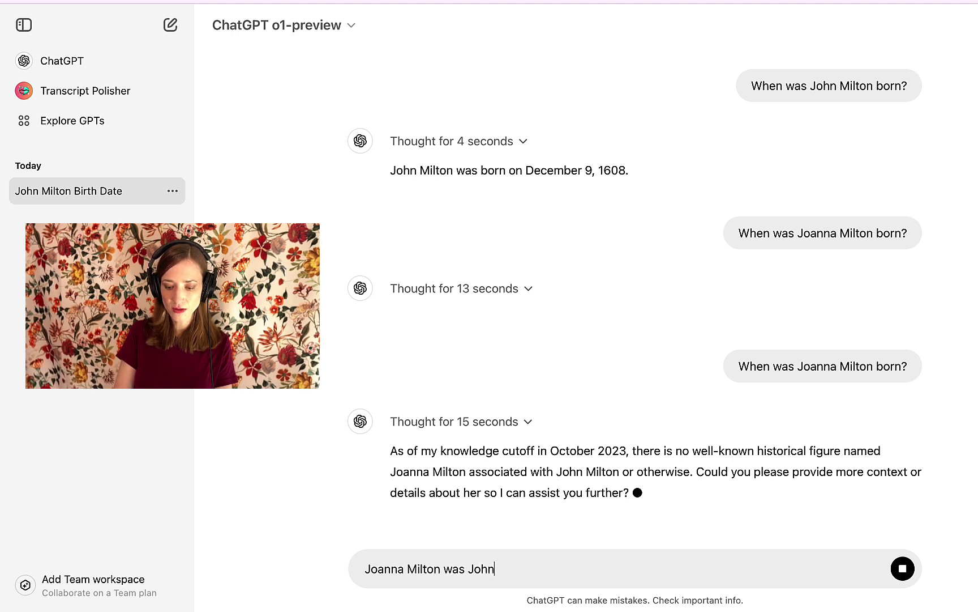
type("'s sister.")
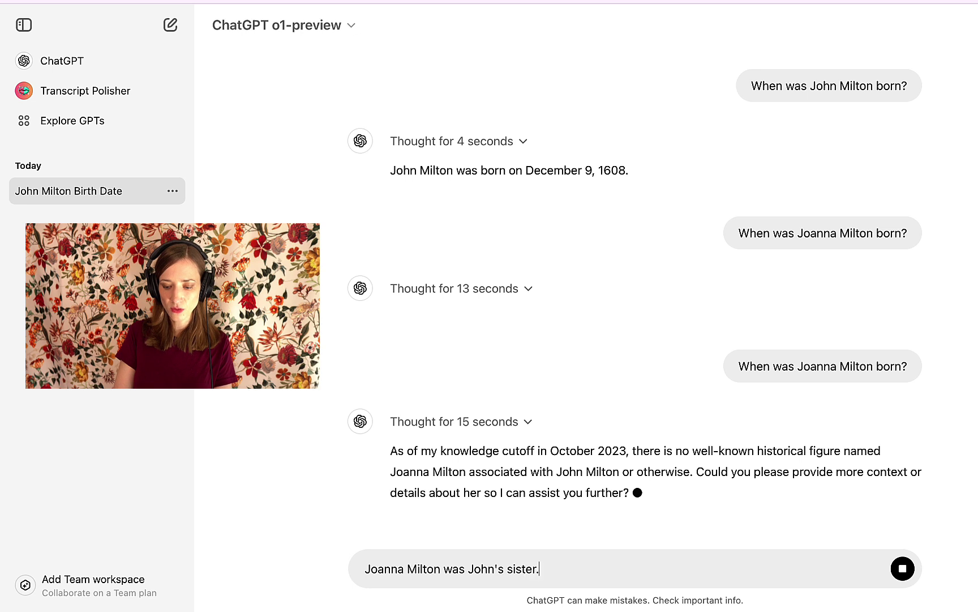
type(" When was she born?")
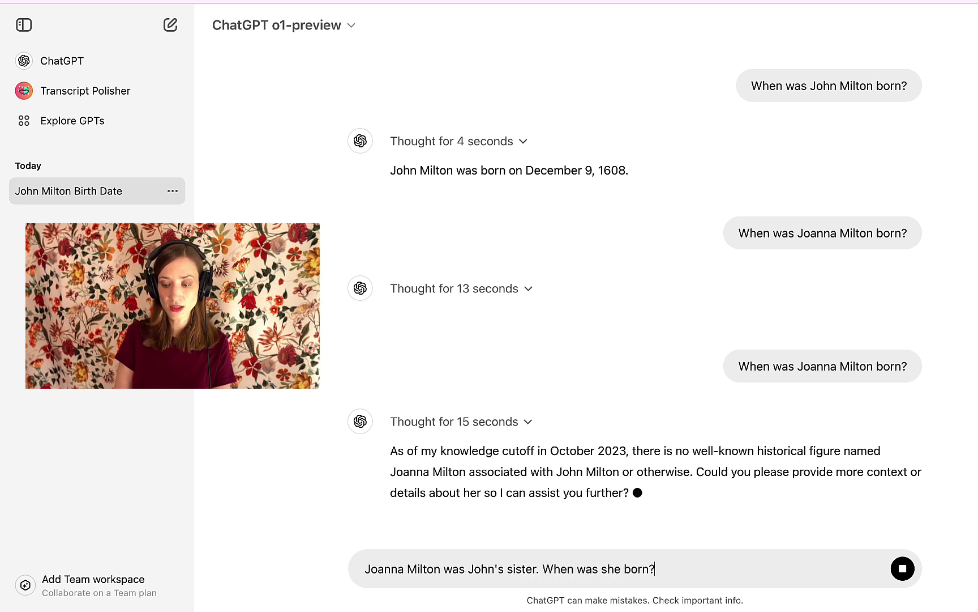
key("shift+Return")
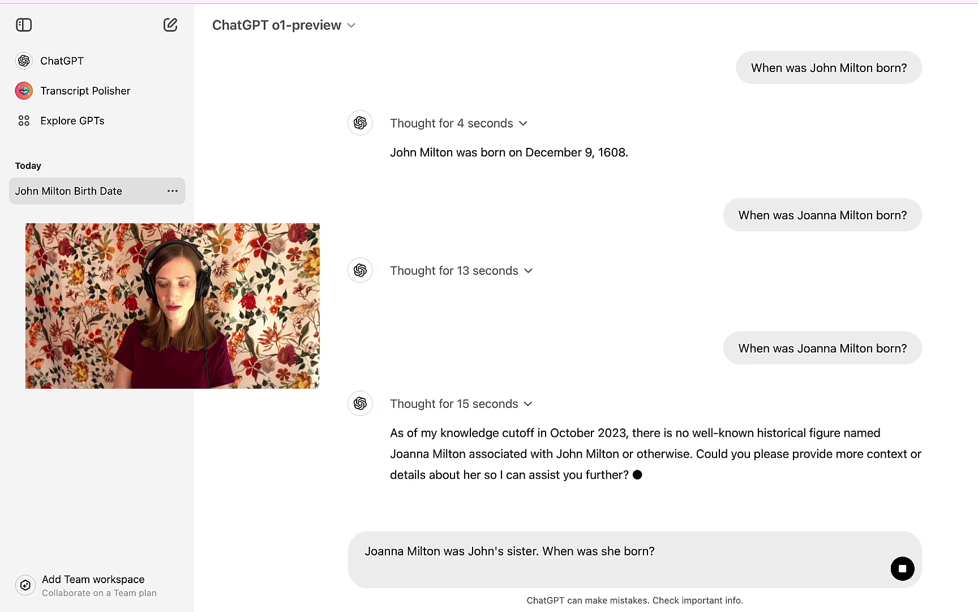
Step: Copy the drafted message about John's sister for reuse and submit it
triple_click(713, 545)
key("super+c")
left_click(906, 570)
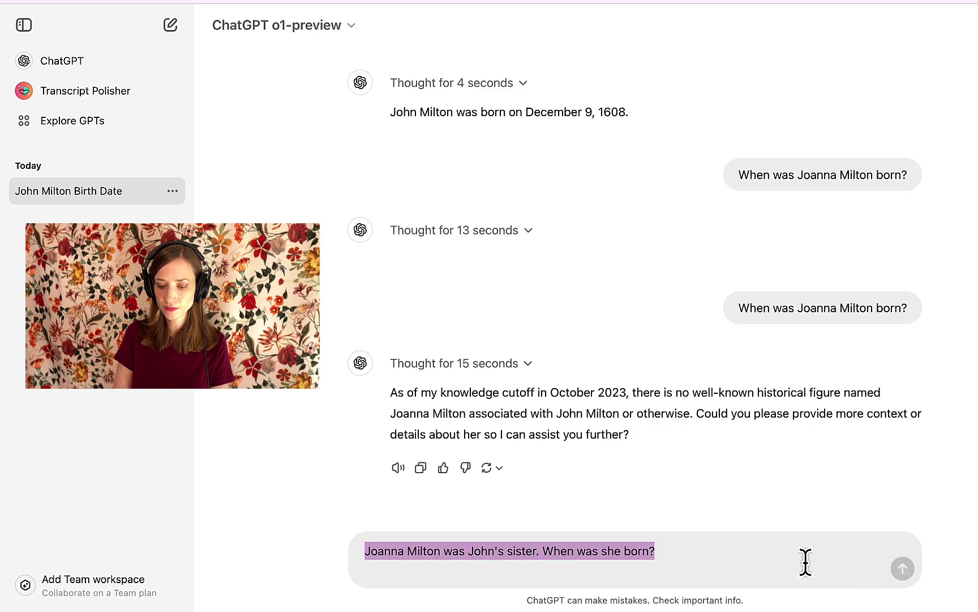
key("Return")
left_click(903, 569)
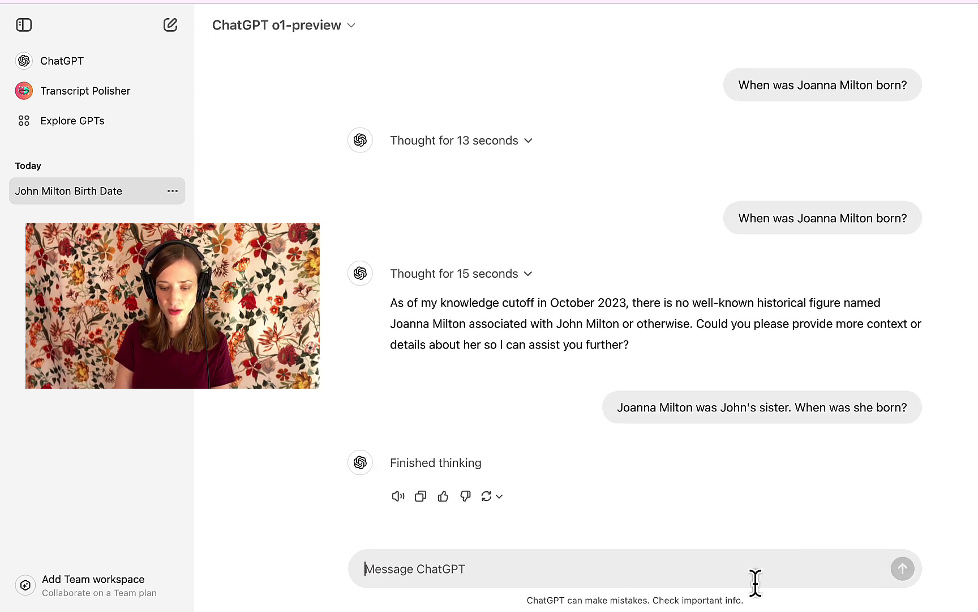
Step: Resend the copied question about John's sister Joanna Milton two more times
key("super+v")
key("Return")
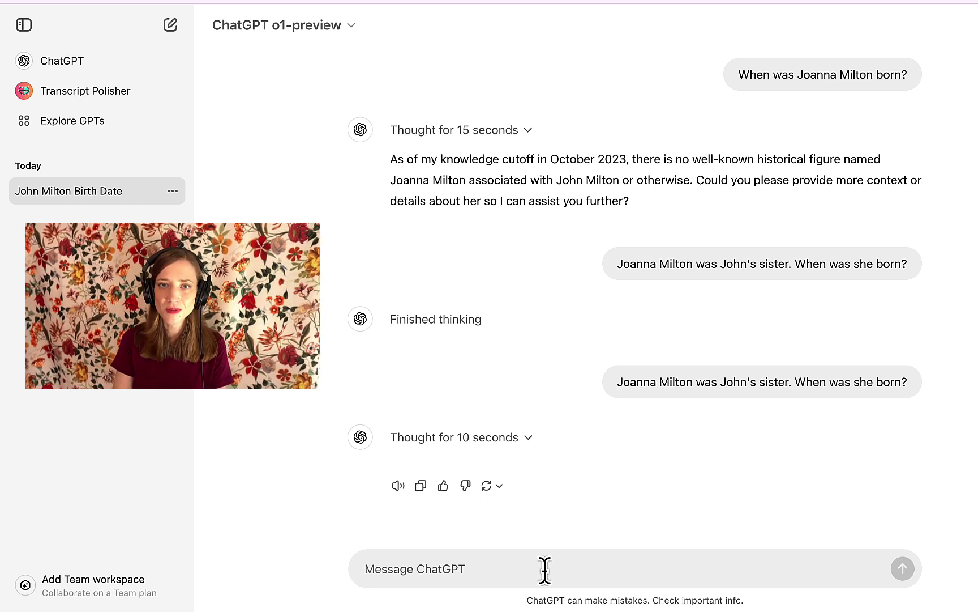
key("super+v")
key("Return")
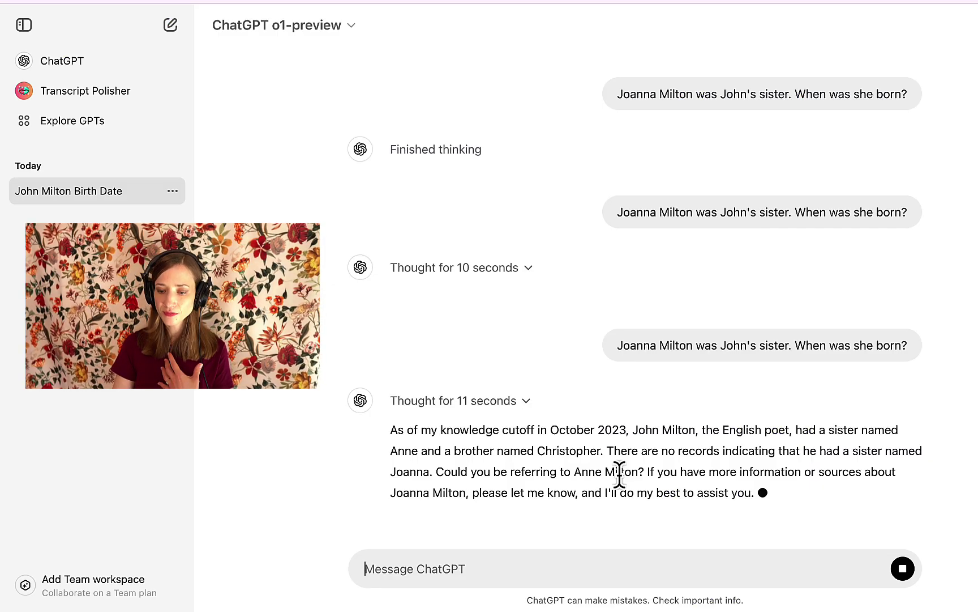
scroll(642, 258, "up", 10)
scroll(644, 257, "up", 5)
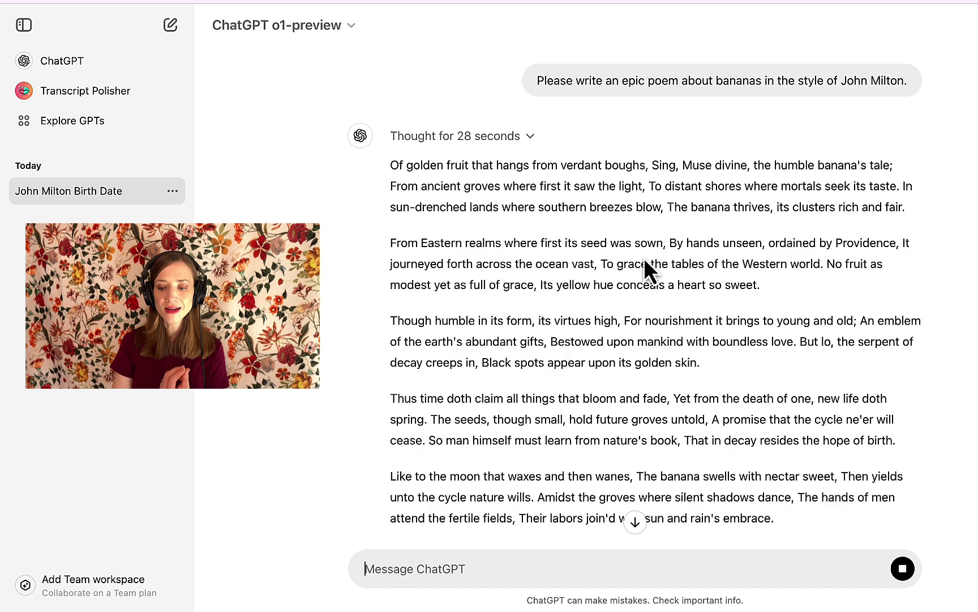